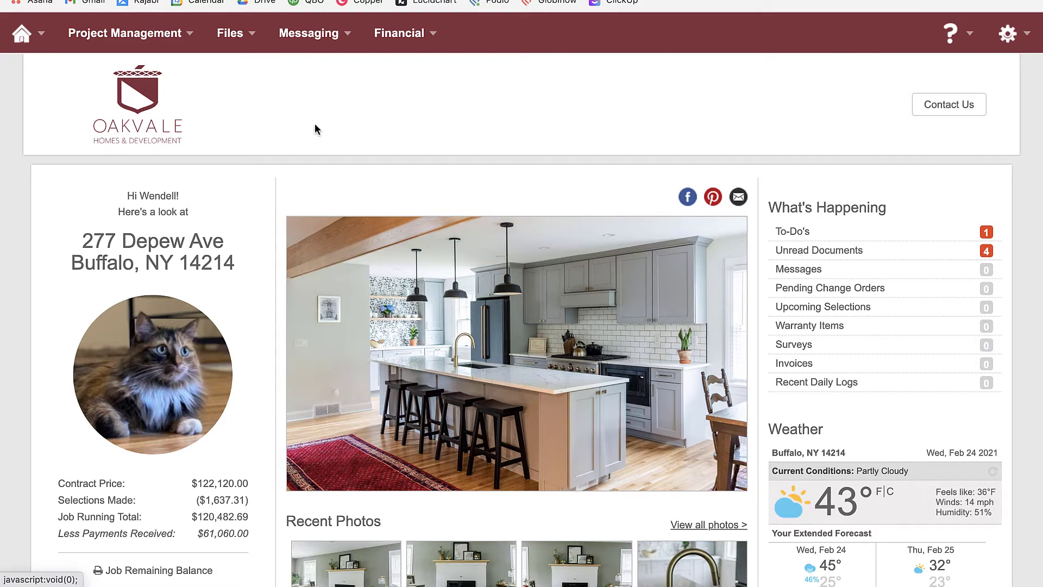
- Check the list of unread documents, then close it
mouse_move(237, 38)
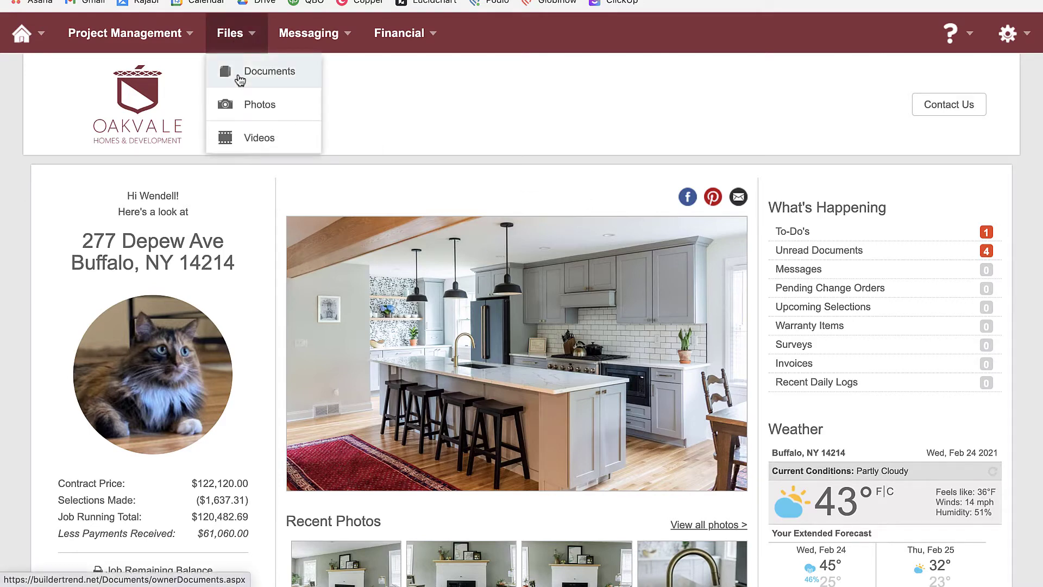
left_click(854, 252)
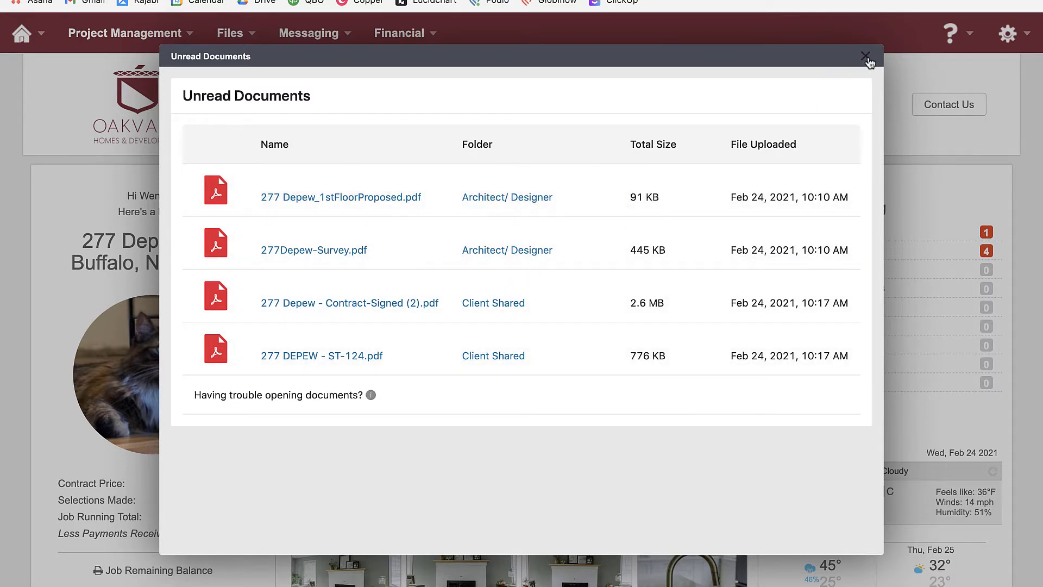
left_click(868, 59)
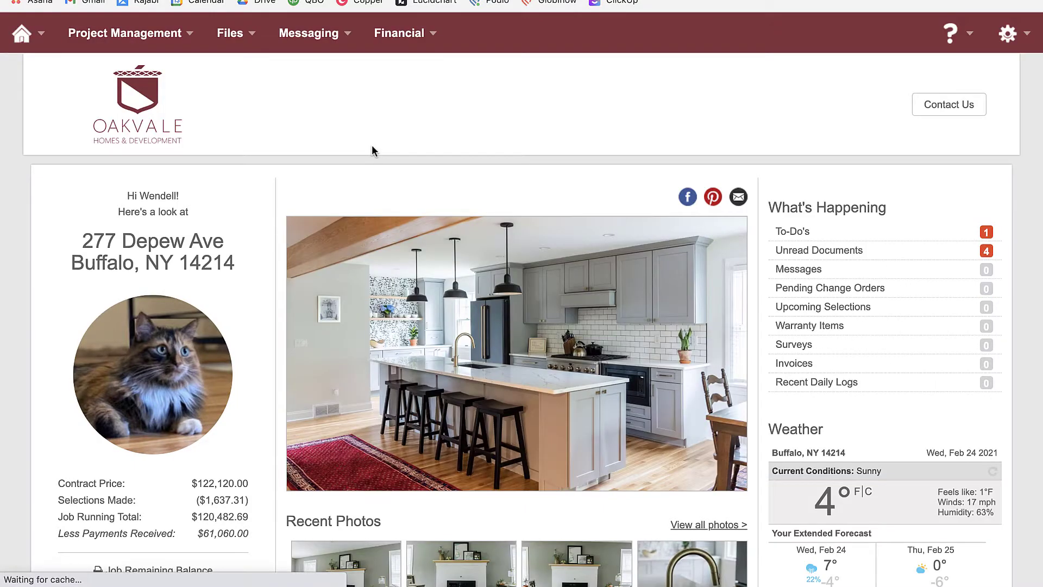
- Go to Files > Documents and open the Architect/ Designer folder
mouse_move(234, 38)
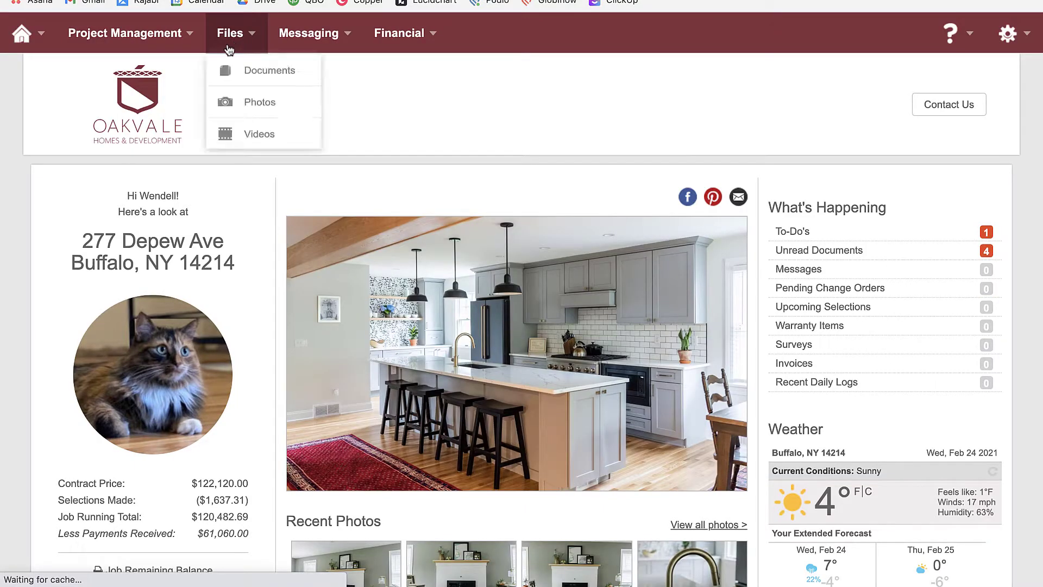
left_click(252, 82)
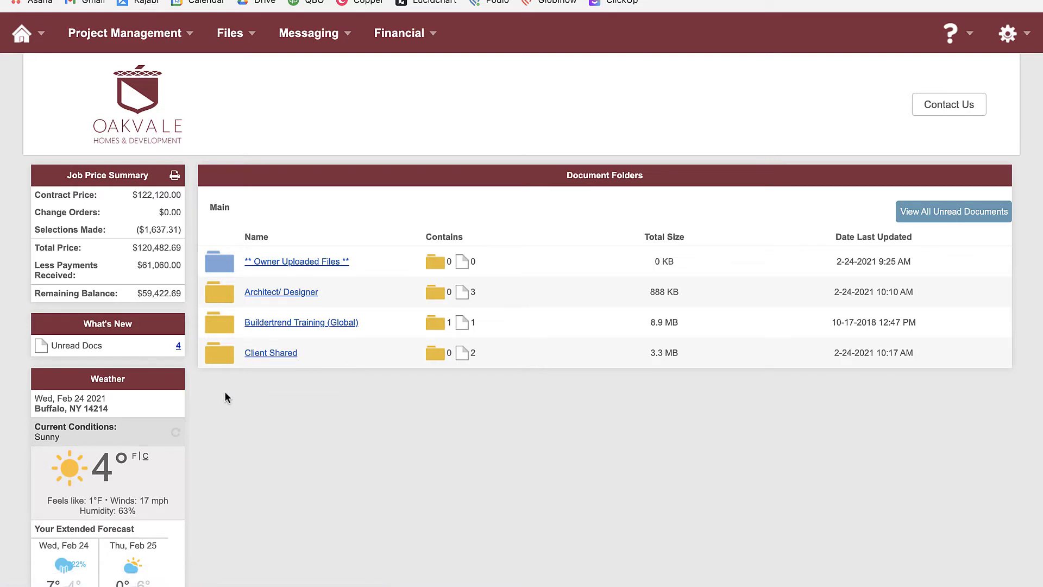
left_click(278, 294)
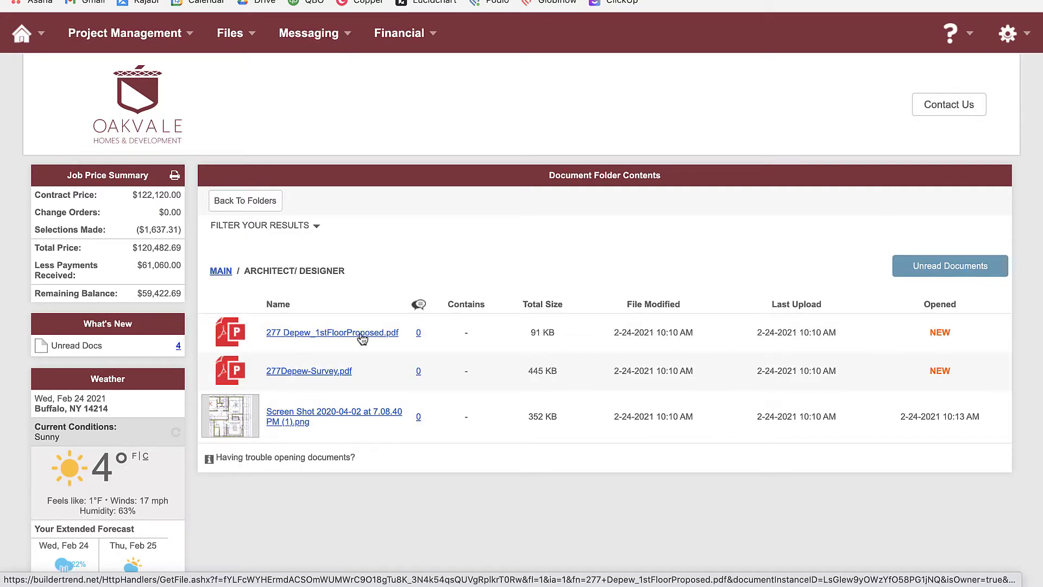
left_click(336, 333)
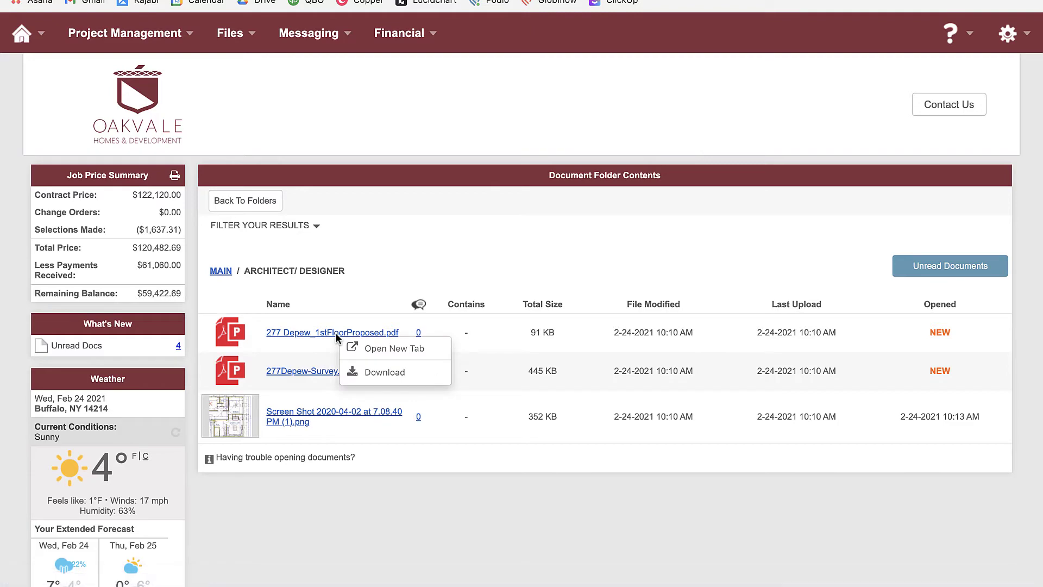
left_click(374, 350)
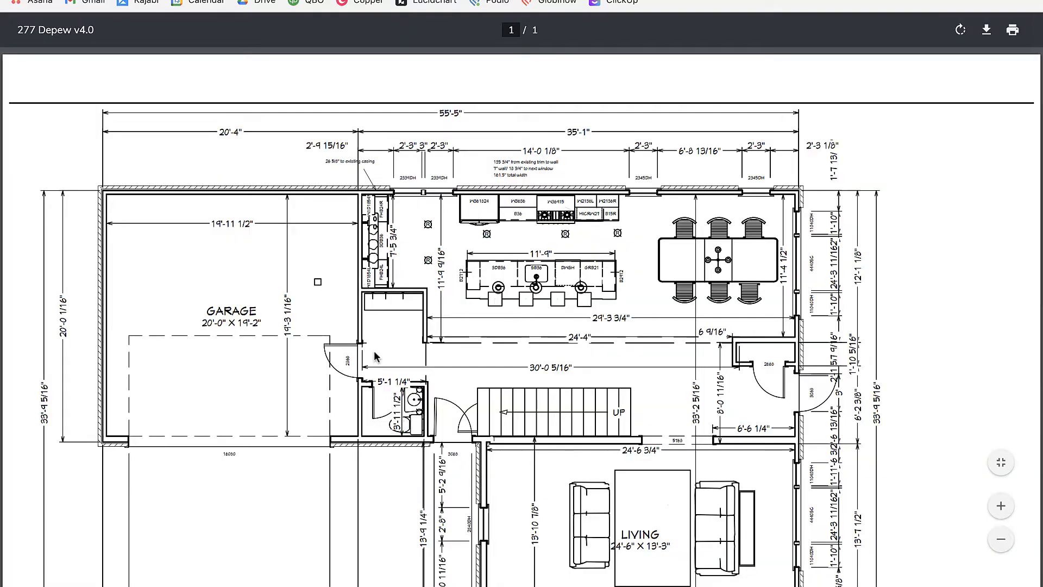
scroll(375, 370, "down", 3)
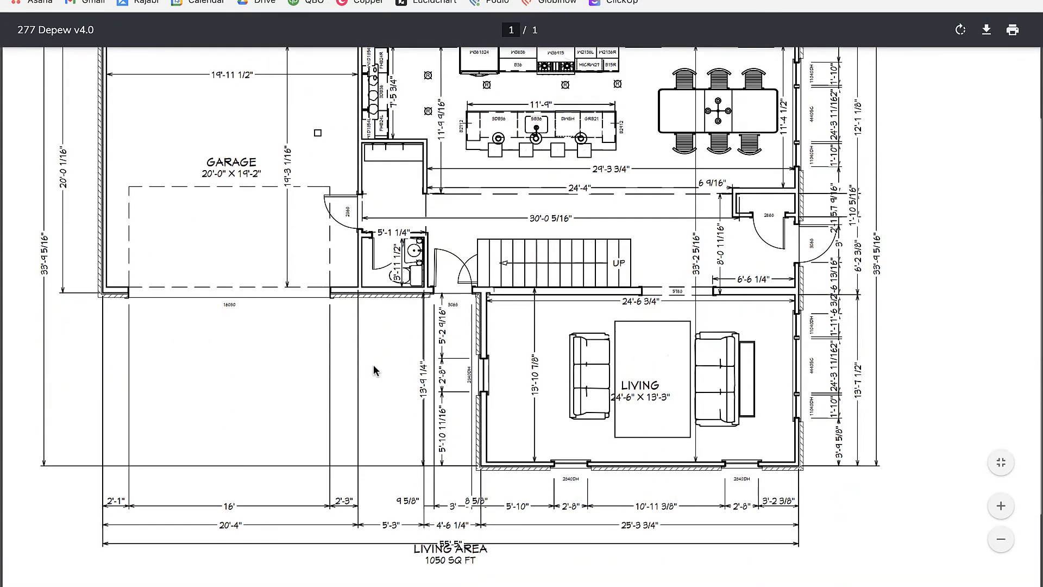
scroll(375, 367, "up", 1)
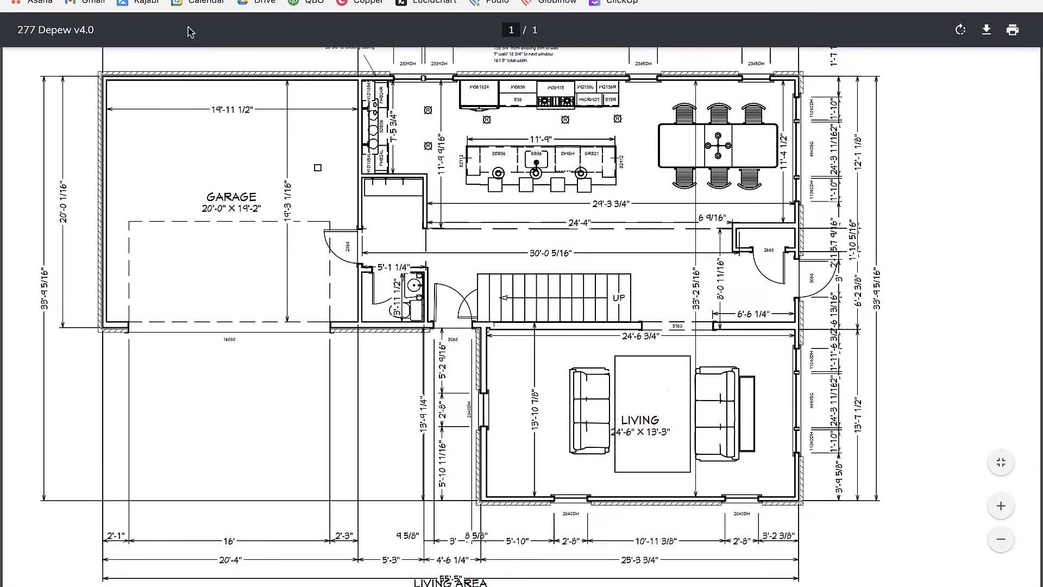
left_click(154, 0)
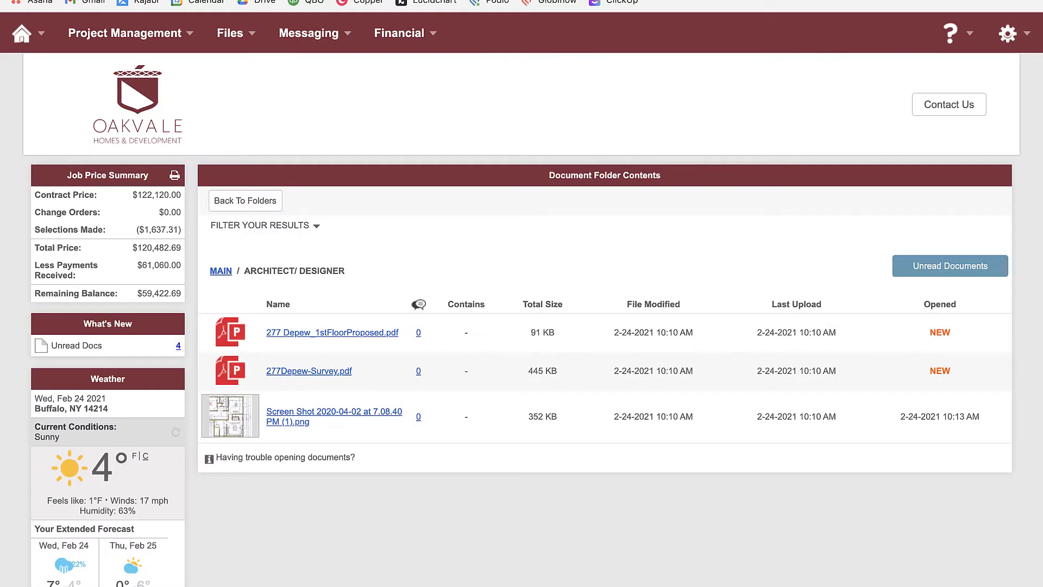
left_click(306, 373)
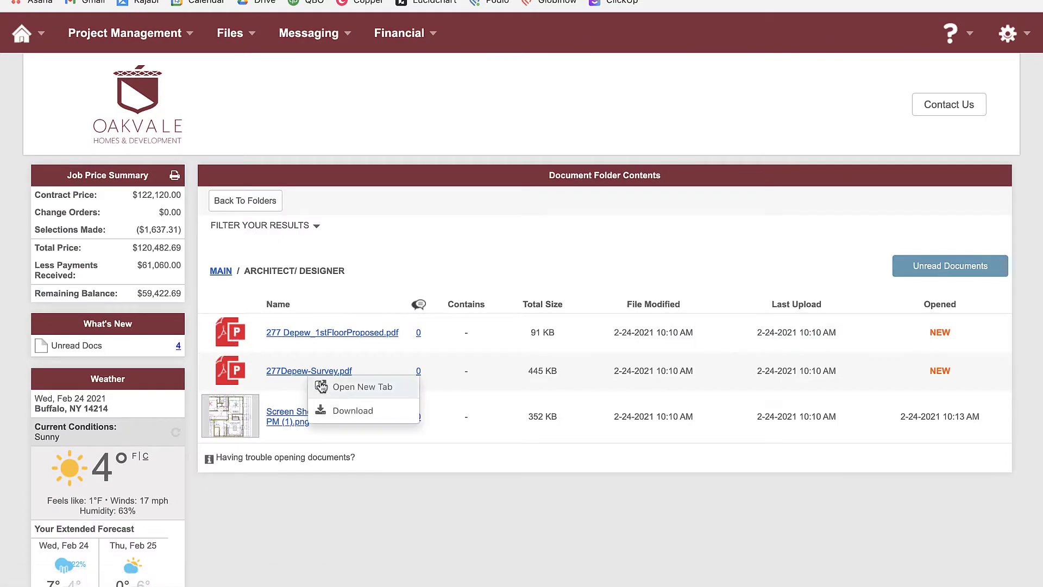
left_click(338, 389)
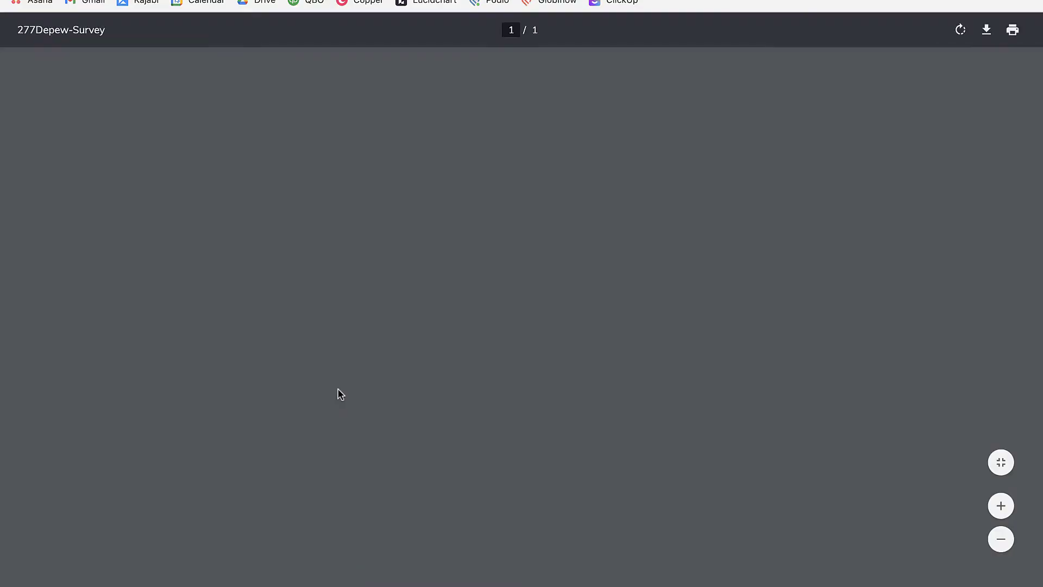
key("ctrl+w")
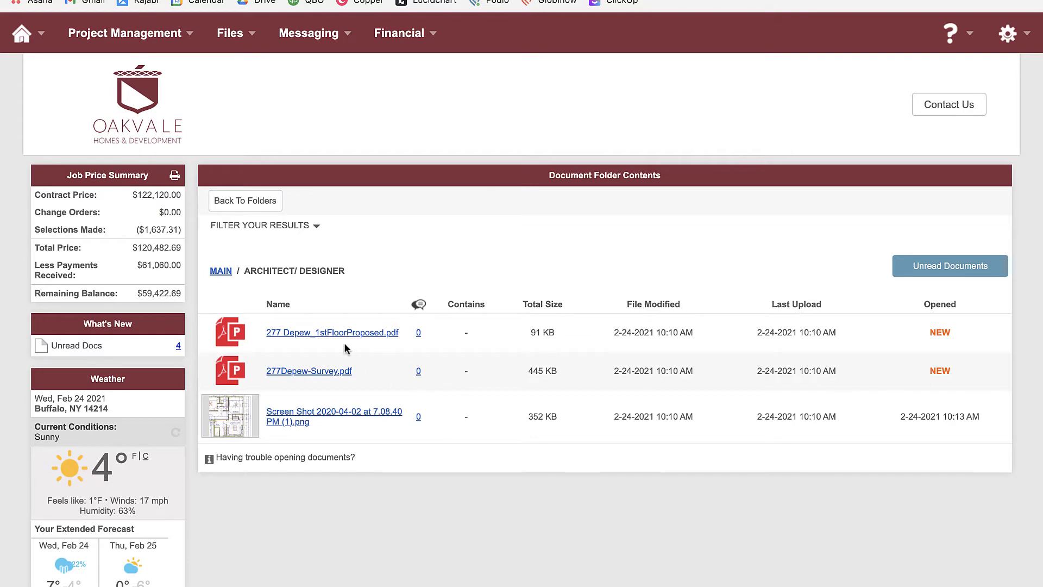
left_click(220, 271)
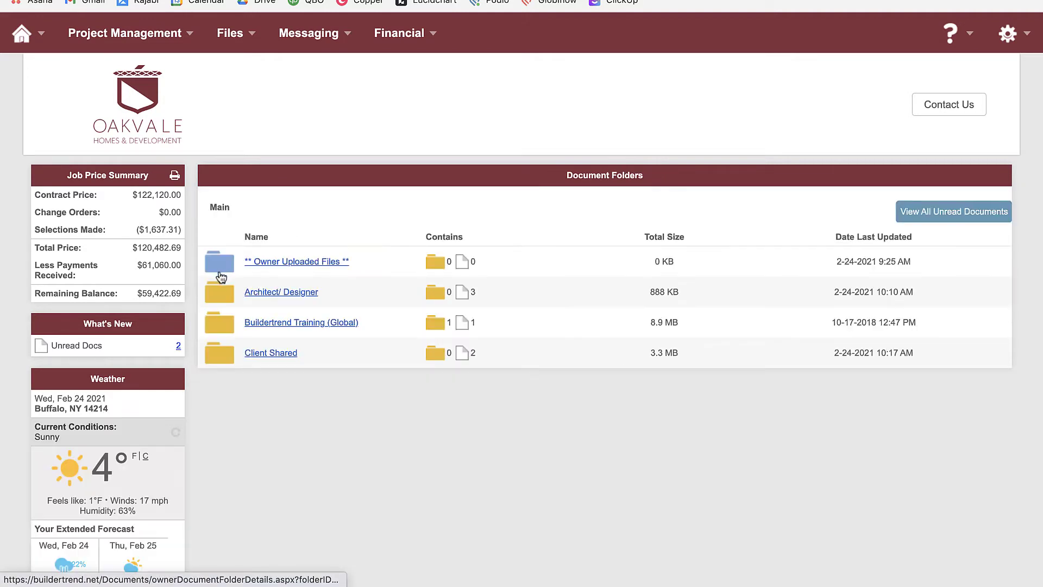
left_click(262, 354)
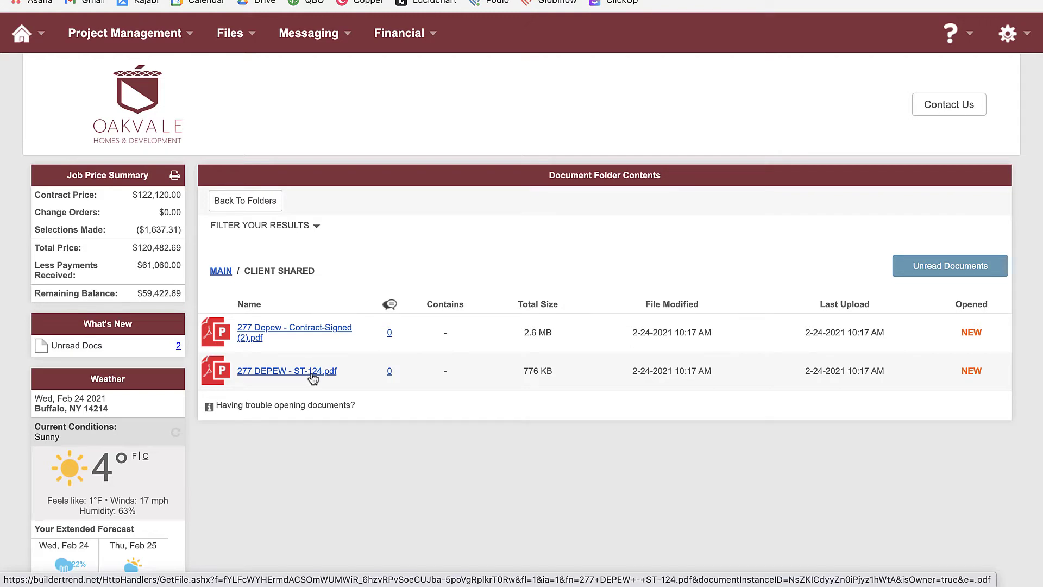
left_click(298, 335)
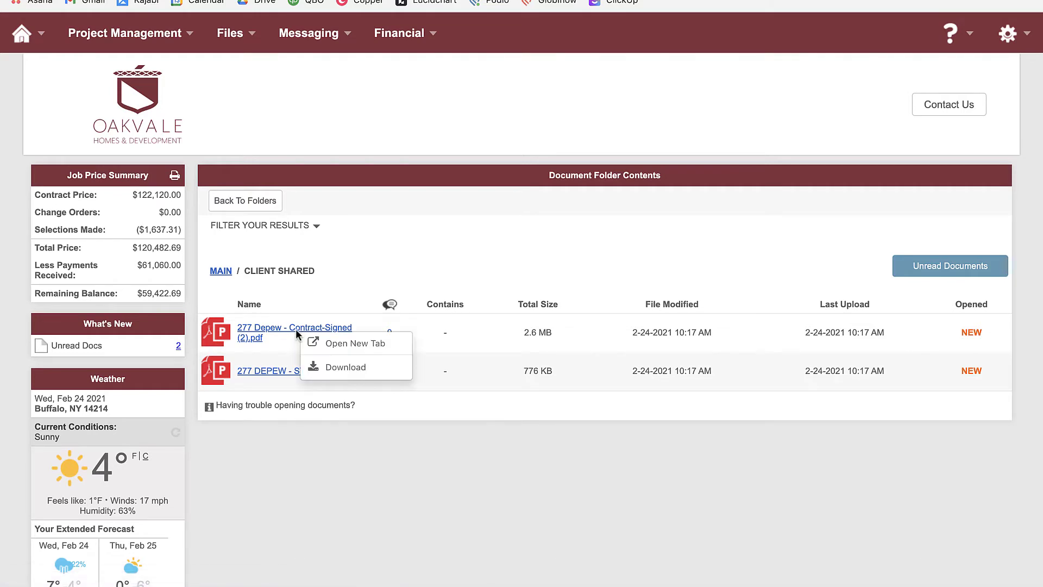
left_click(348, 344)
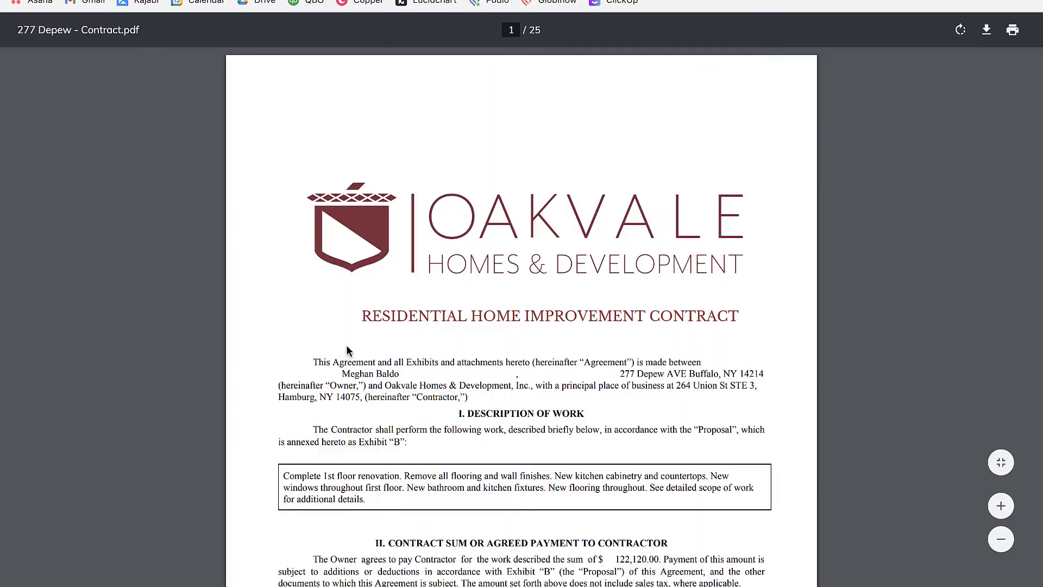
scroll(346, 389, "down", 10)
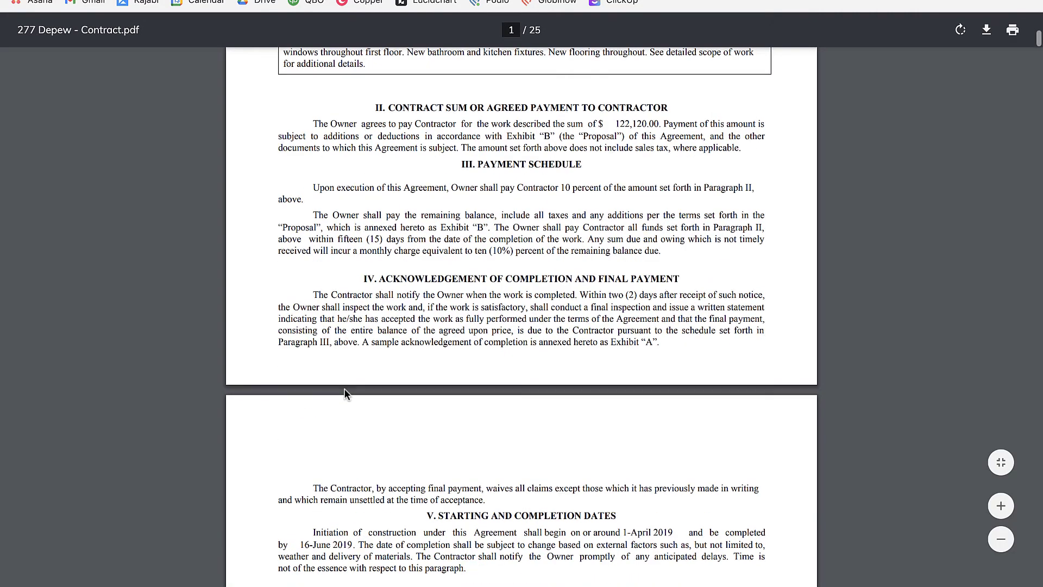
scroll(346, 389, "down", 15)
scroll(346, 394, "down", 12)
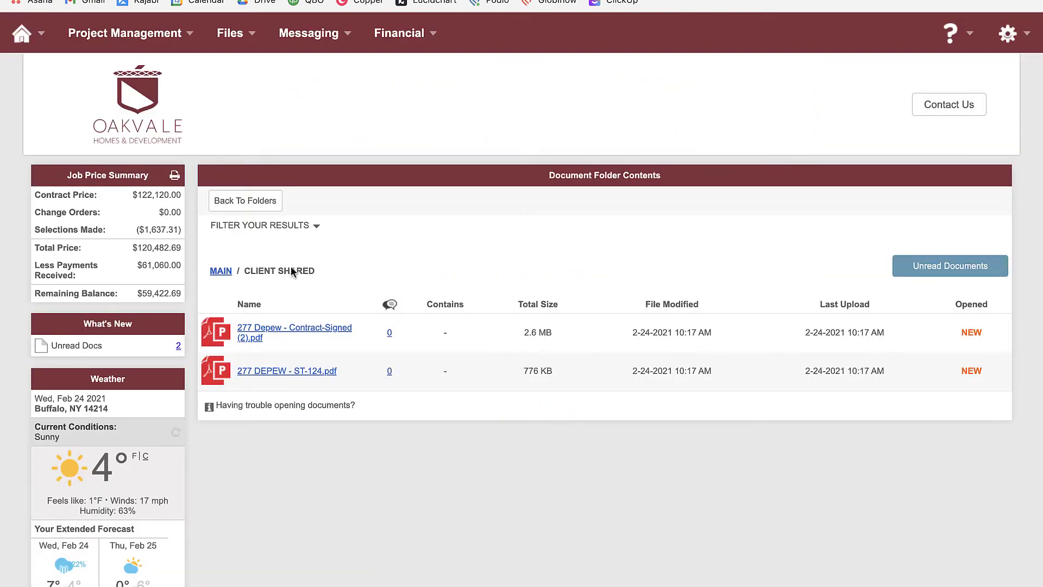
left_click(222, 276)
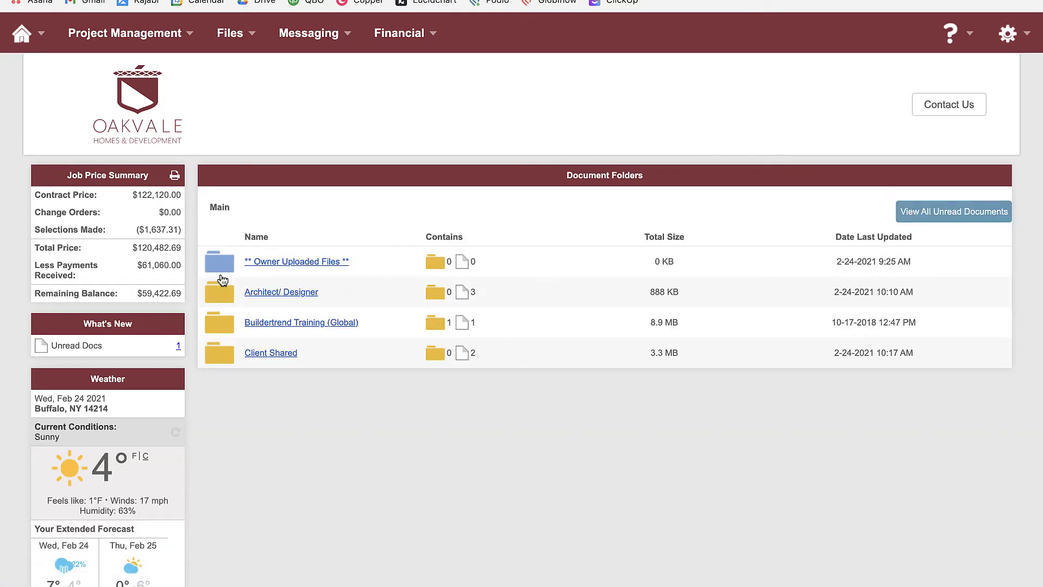
mouse_move(243, 38)
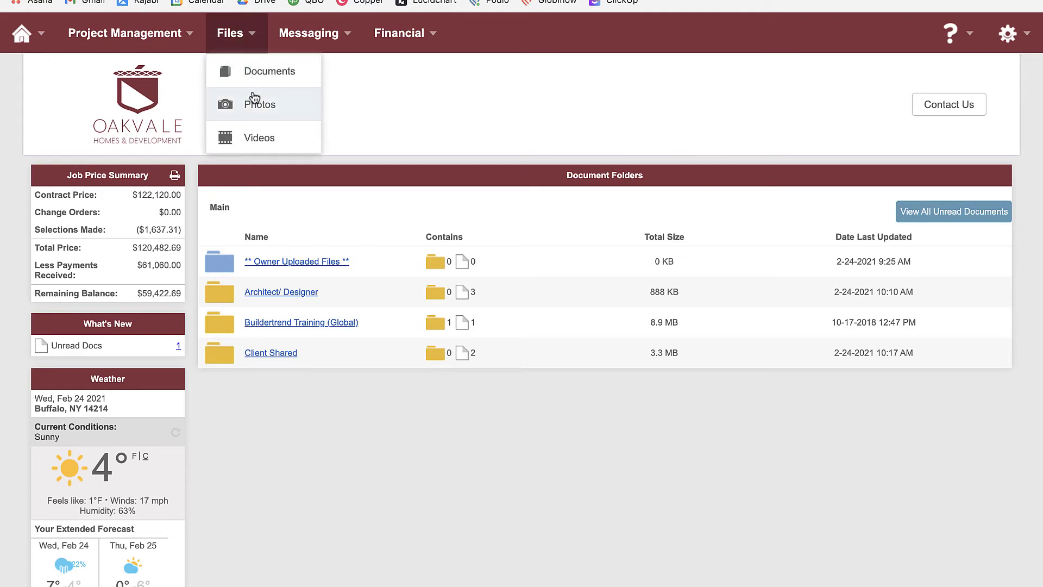
left_click(255, 111)
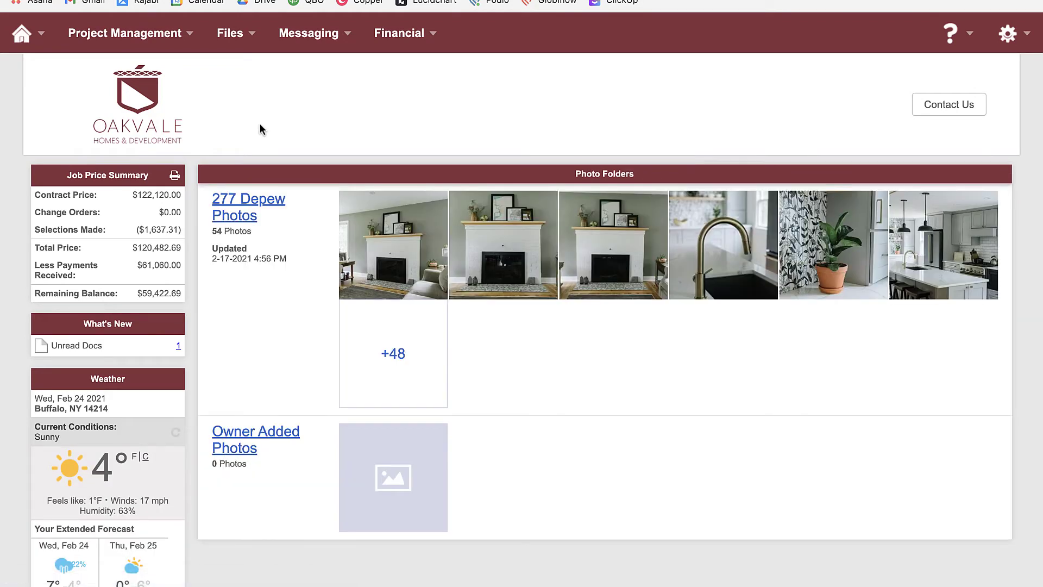
left_click(248, 208)
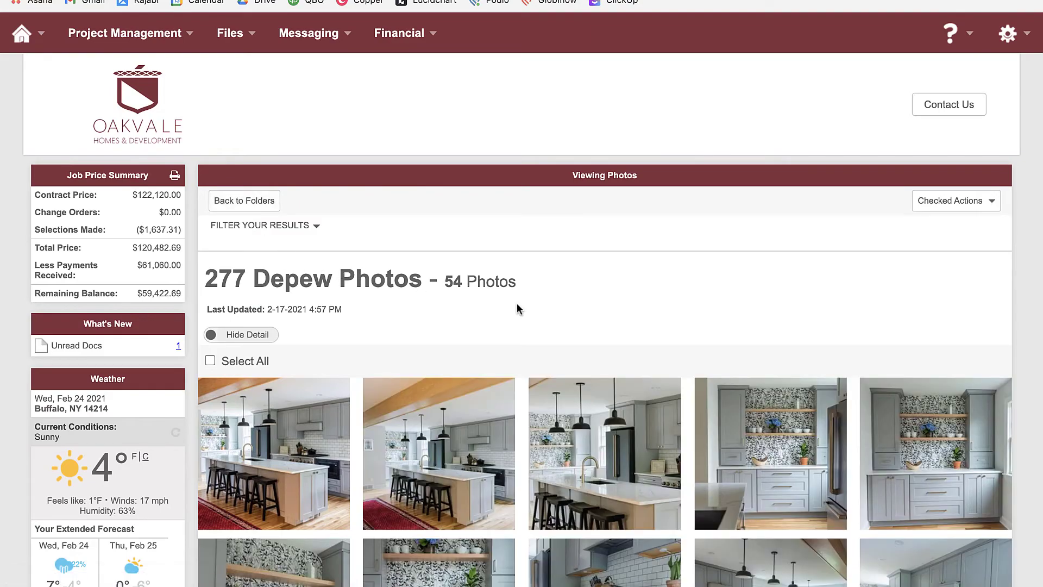
scroll(517, 308, "down", 2)
scroll(516, 307, "down", 5)
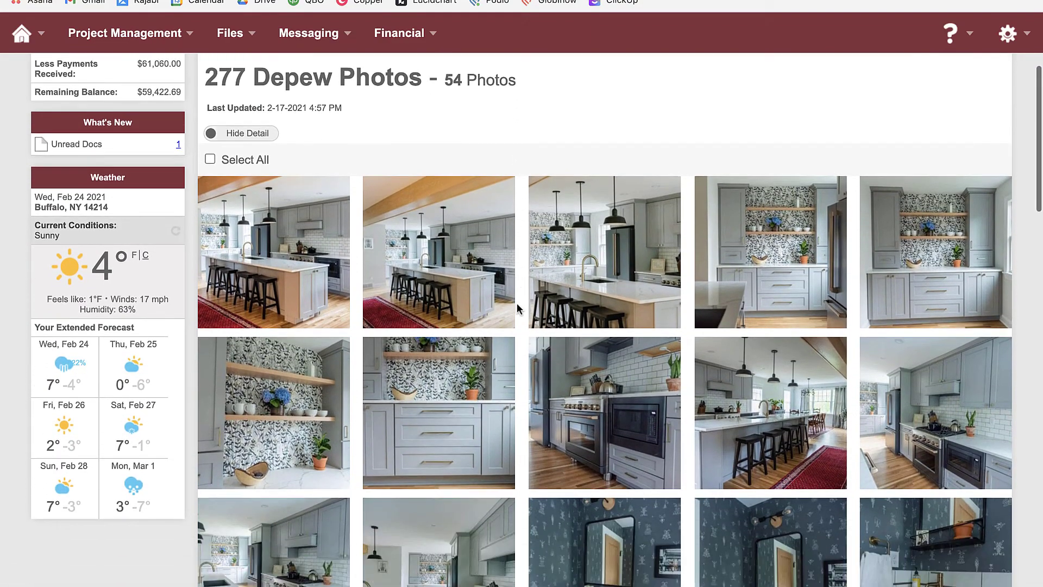
scroll(516, 305, "up", 8)
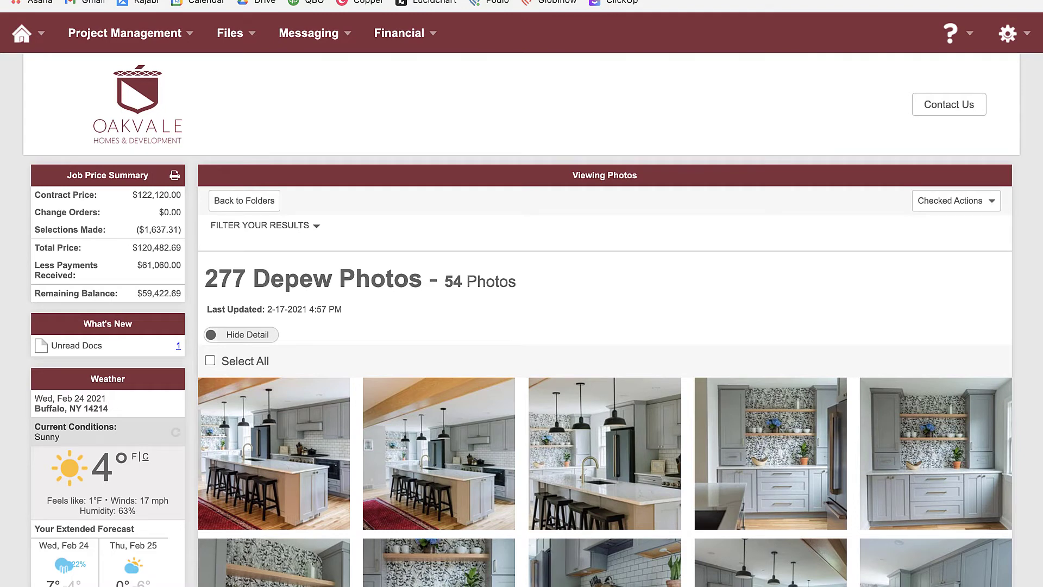
key("alt+Left")
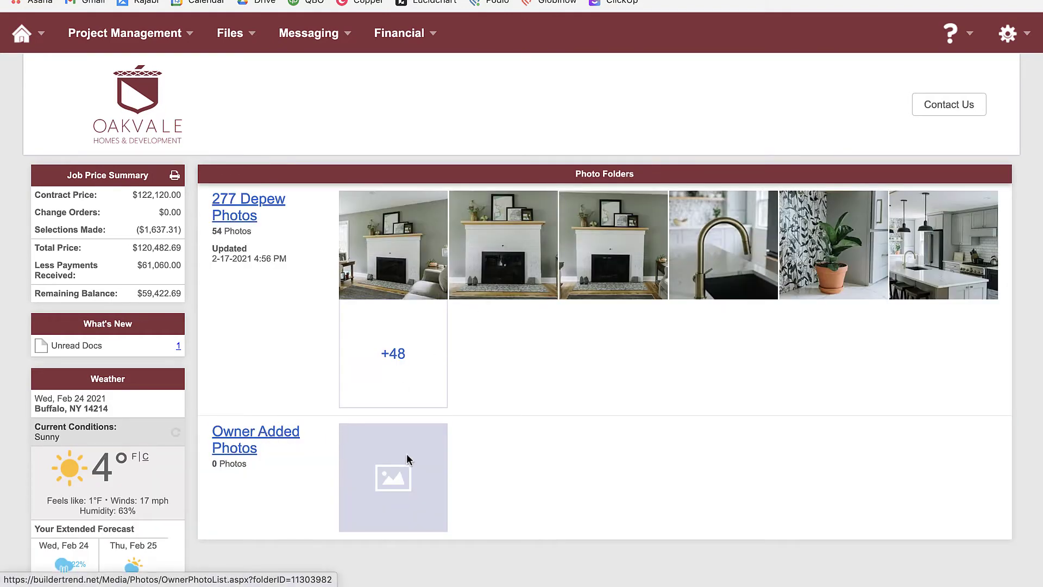
- In Owner Added Photos, queue IMG_8184.jpg and IMG_8209.jpg for upload
left_click(289, 435)
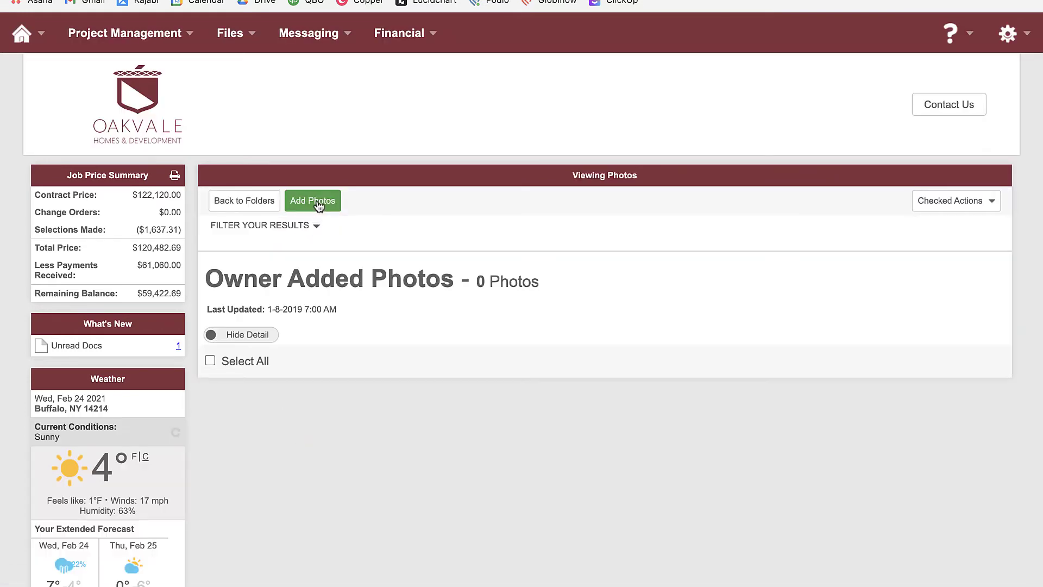
left_click(319, 206)
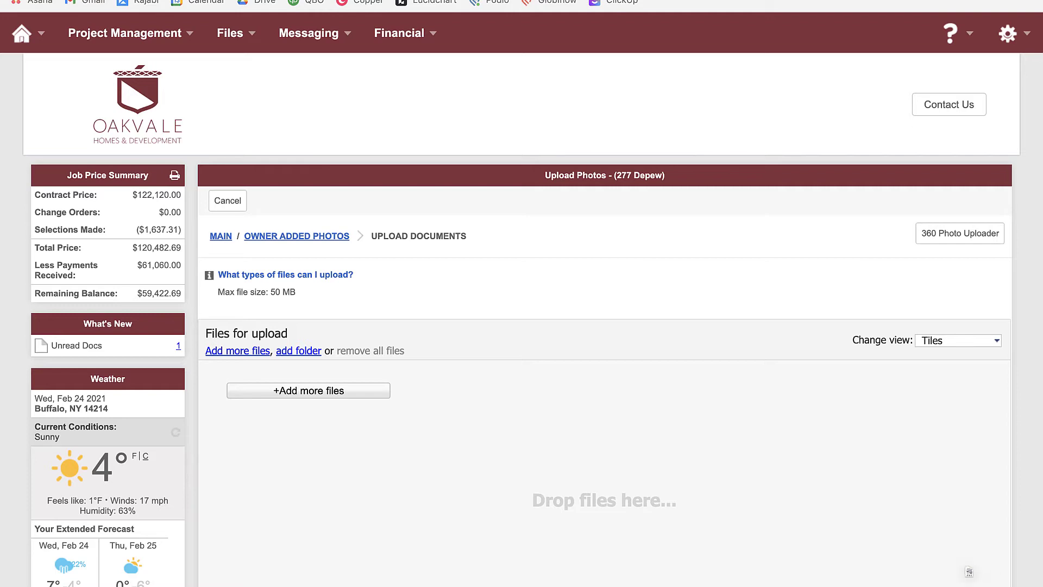
left_click_drag(968, 572, 524, 478)
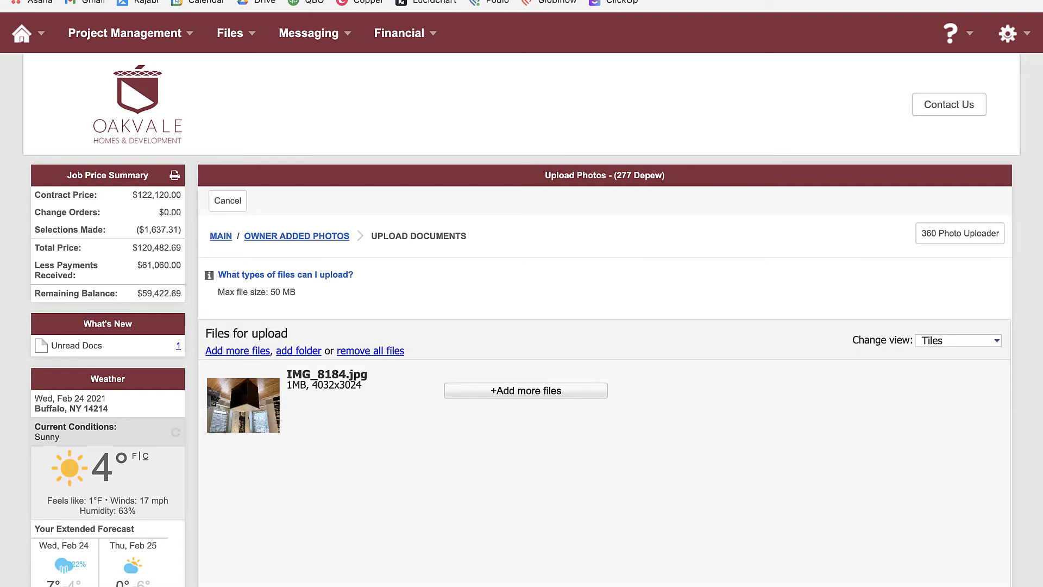
left_click_drag(969, 572, 545, 483)
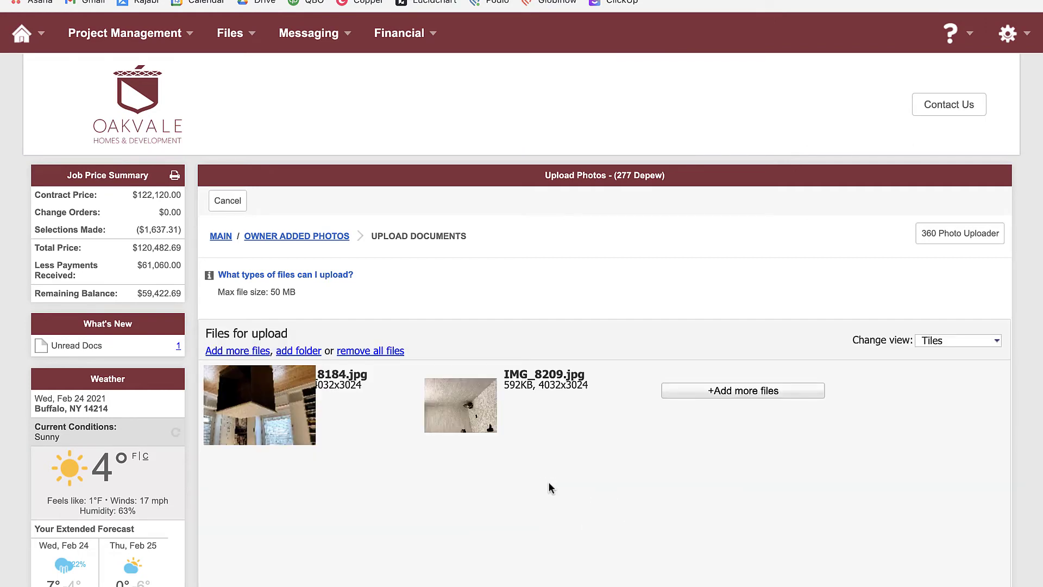
- Rotate both queued photos to upright portrait orientation and upload them
mouse_move(520, 429)
scroll(532, 493, "down", 2)
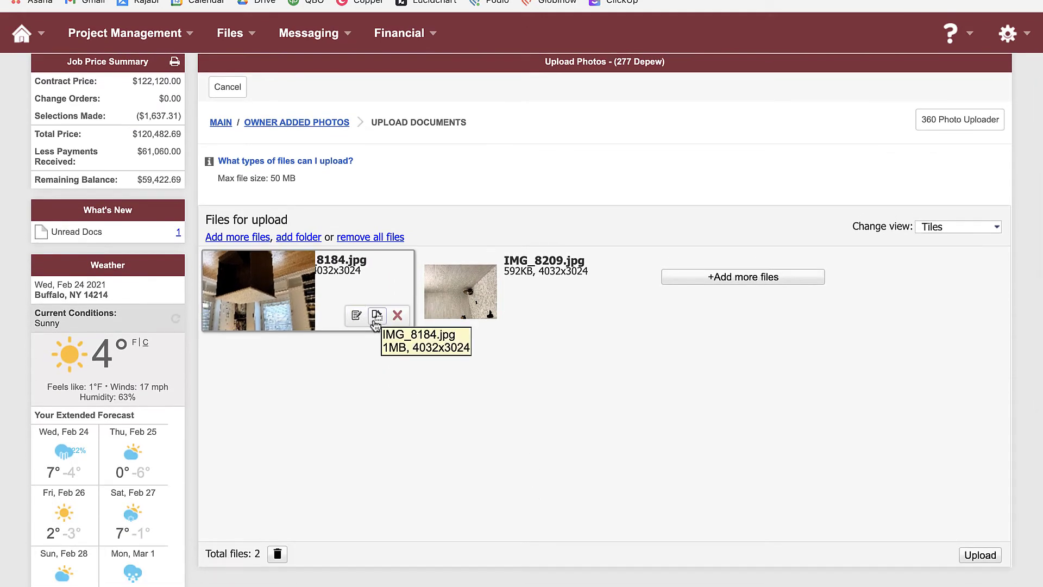
left_click(376, 316)
left_click(376, 316)
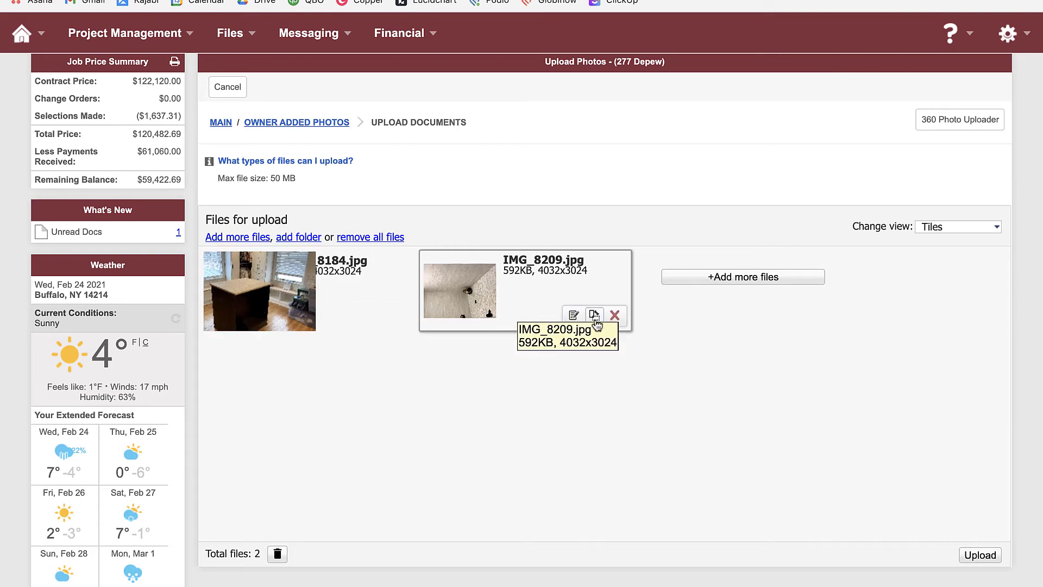
left_click(594, 317)
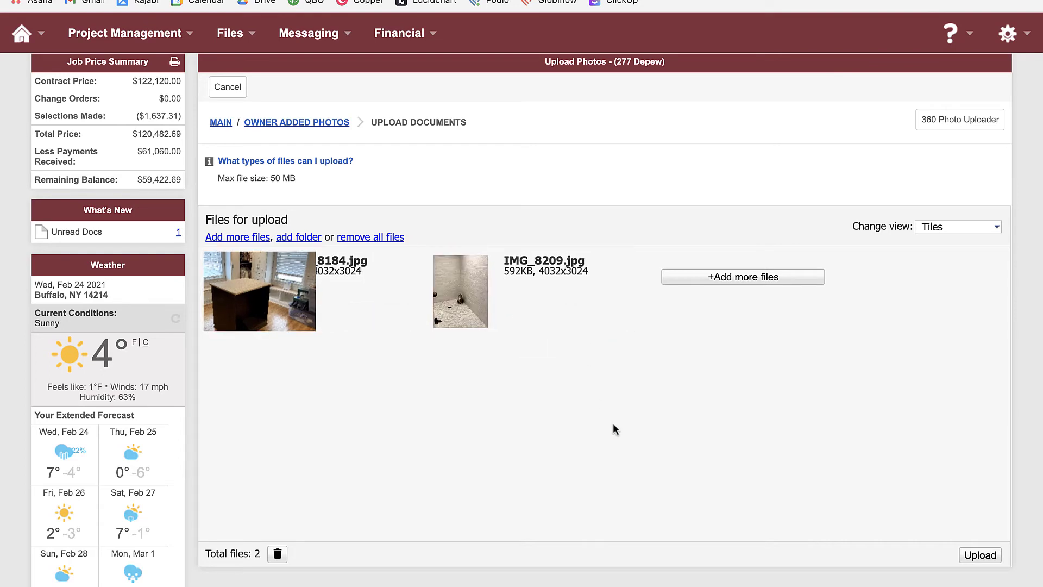
left_click(982, 556)
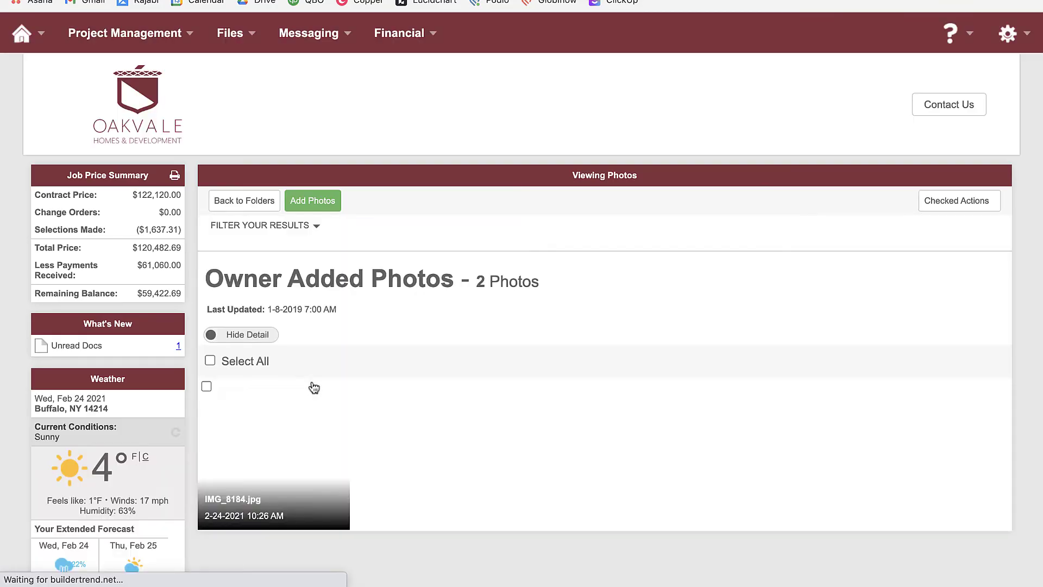
scroll(357, 361, "down", 2)
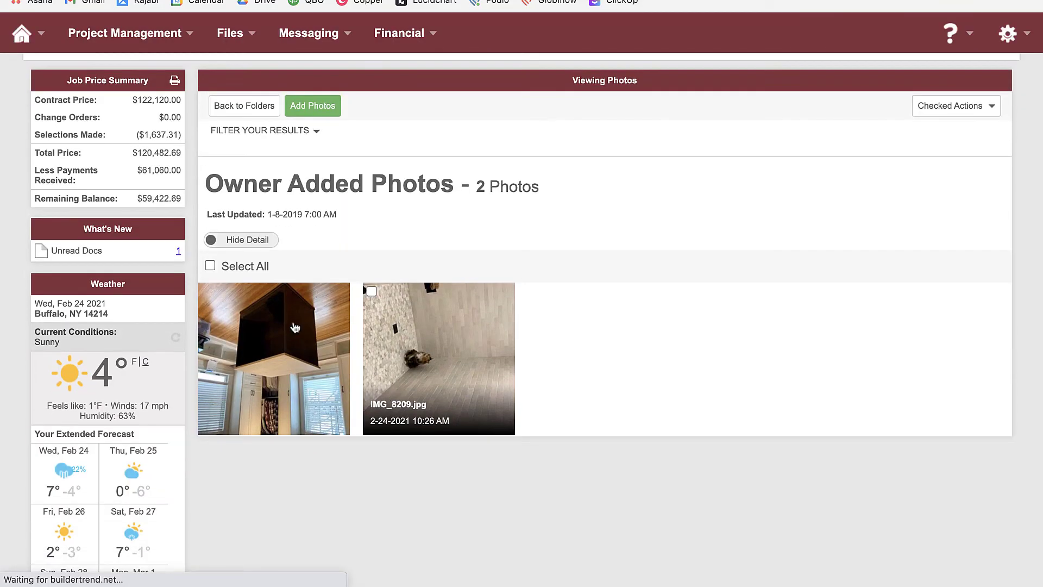
scroll(302, 337, "down", 1)
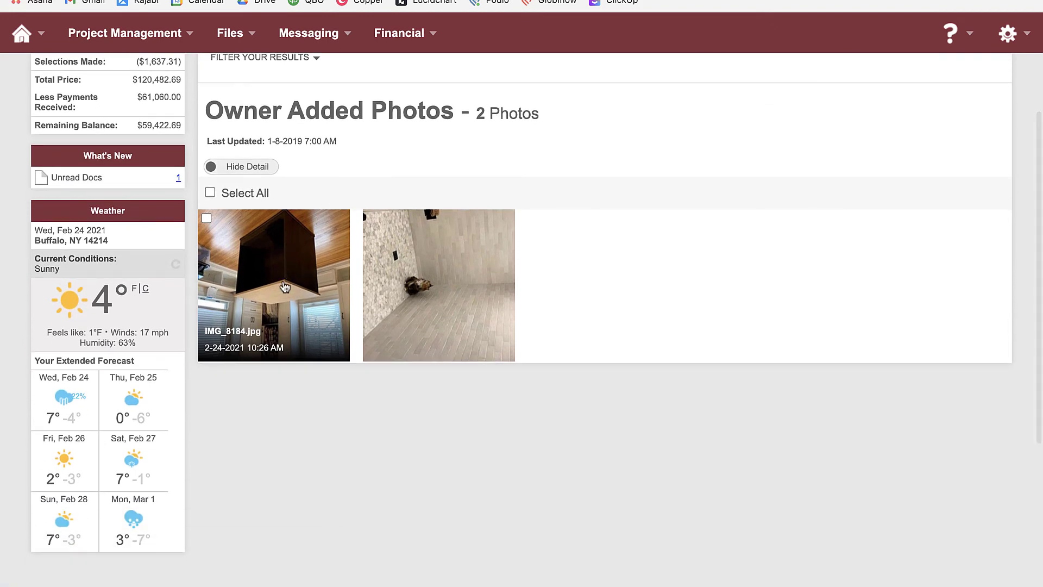
left_click(293, 302)
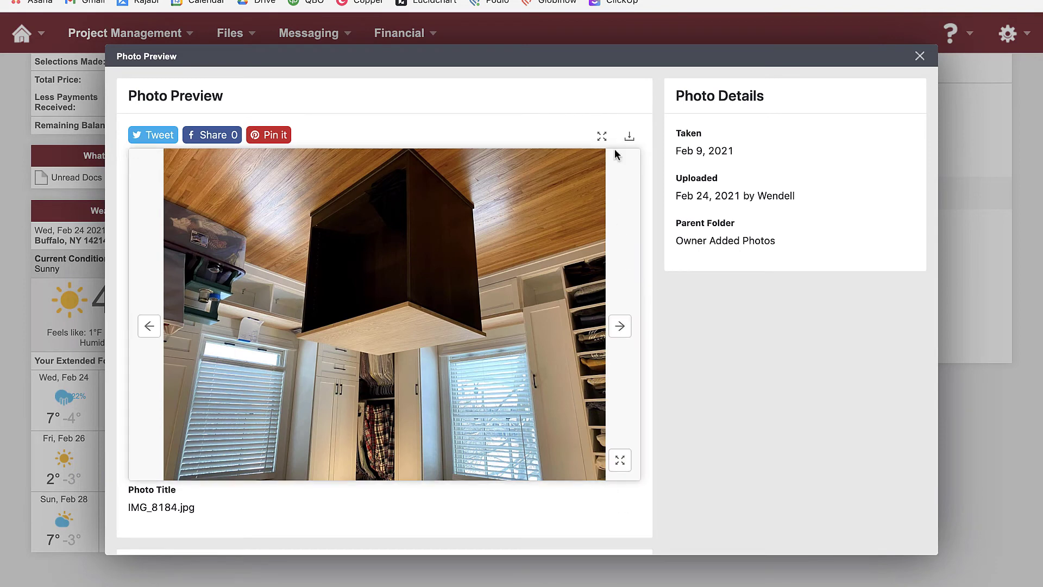
left_click(619, 461)
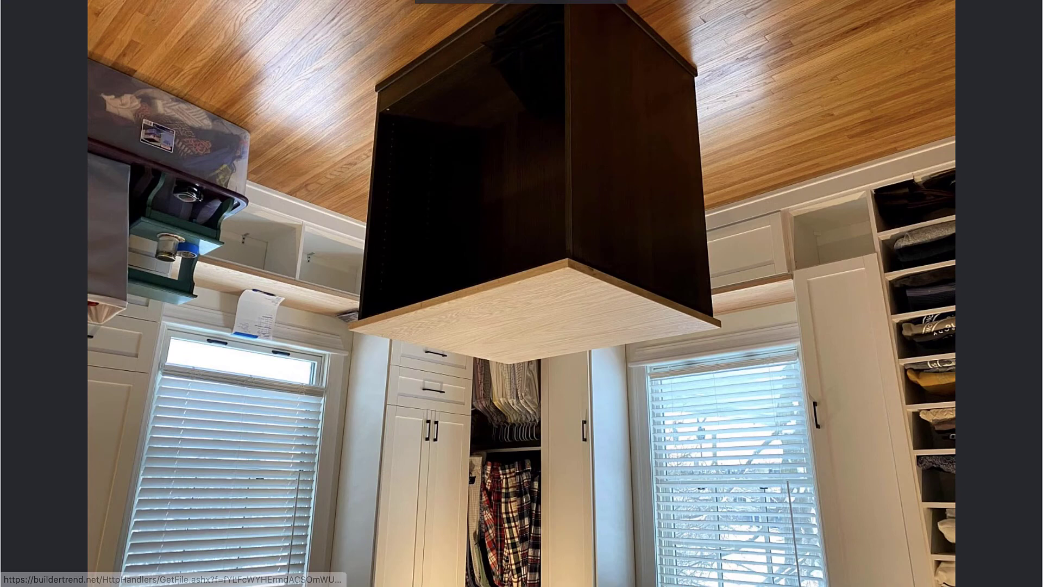
key("Escape")
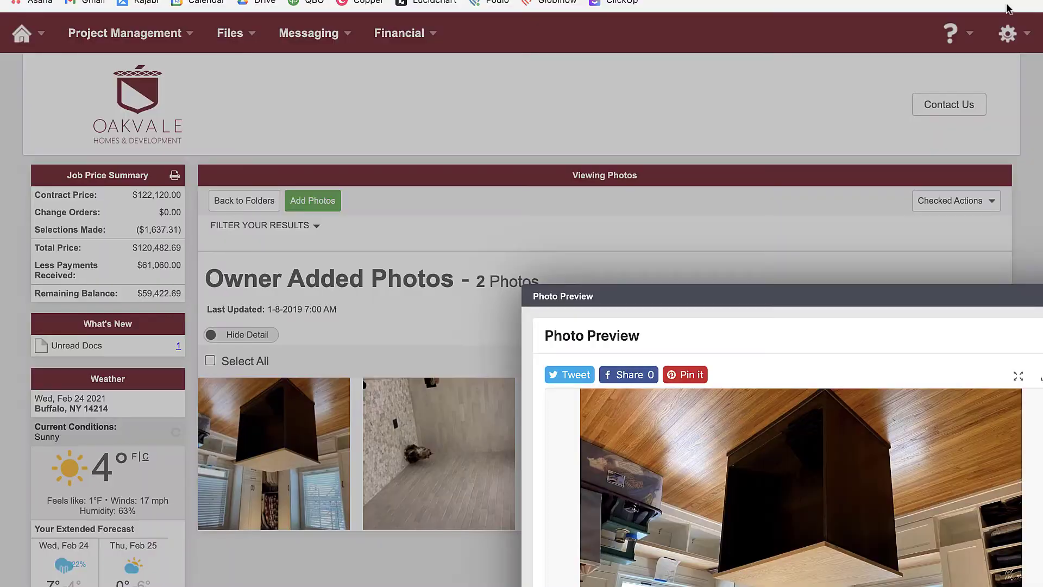
left_click(920, 57)
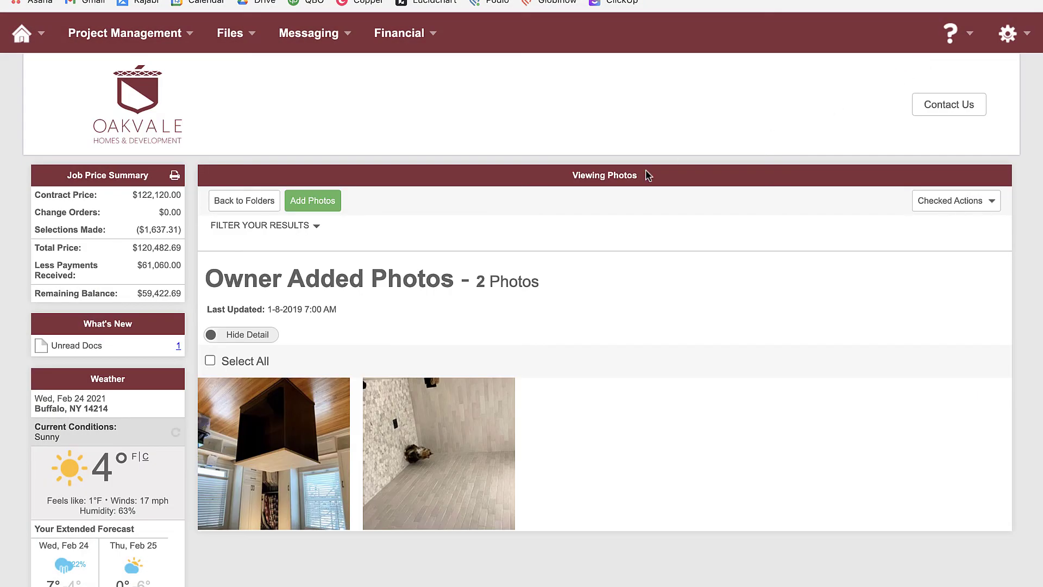
scroll(365, 250, "down", 1)
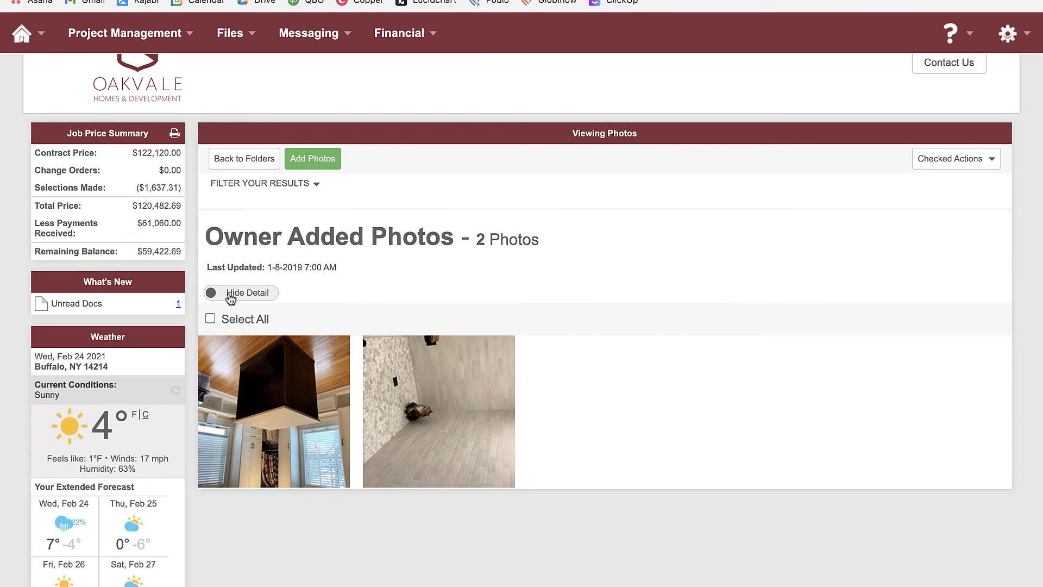
scroll(231, 187, "up", 1)
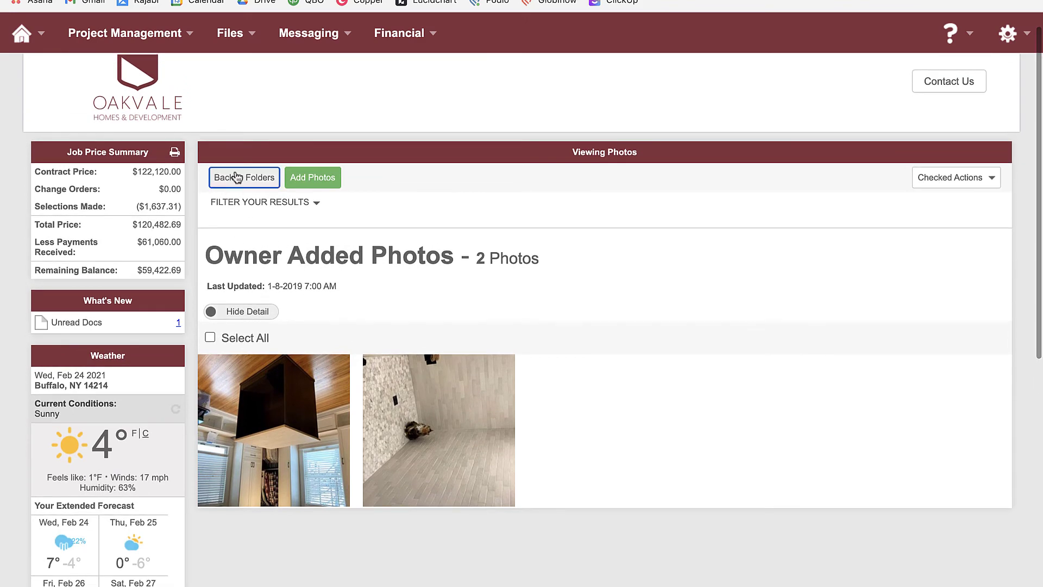
- Go back to Photo Folders, where Owner Added Photos now shows 2 photos
left_click(239, 159)
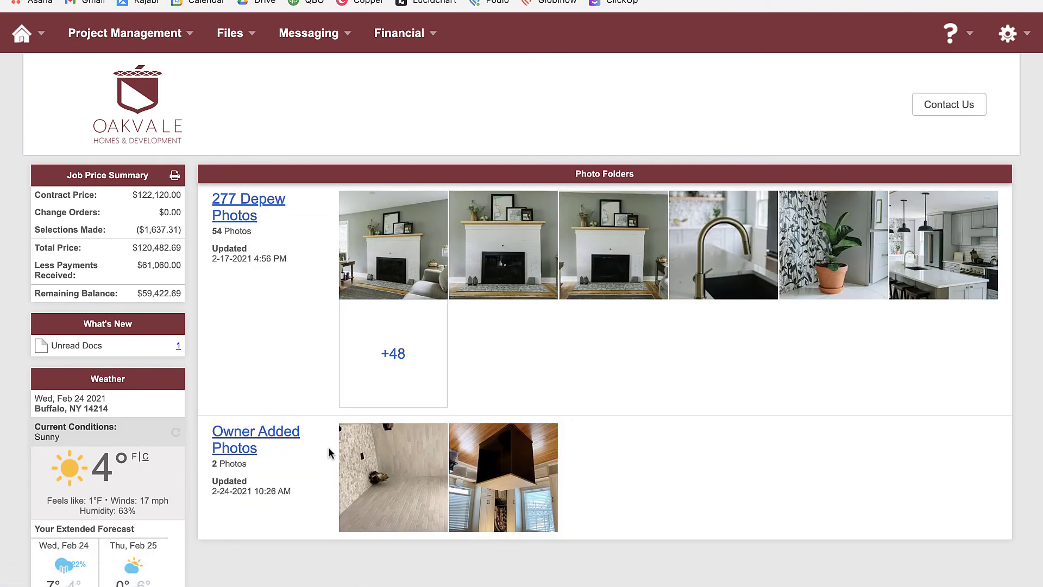
mouse_move(239, 37)
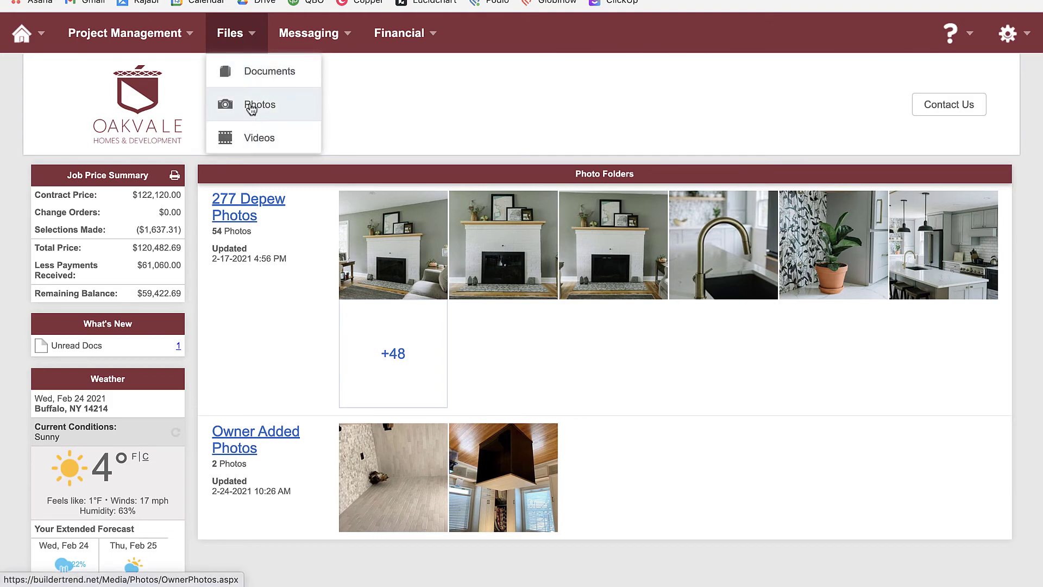
- Open Owner Uploaded Files under Documents and start Add Documents, then cancel without uploading
left_click(252, 80)
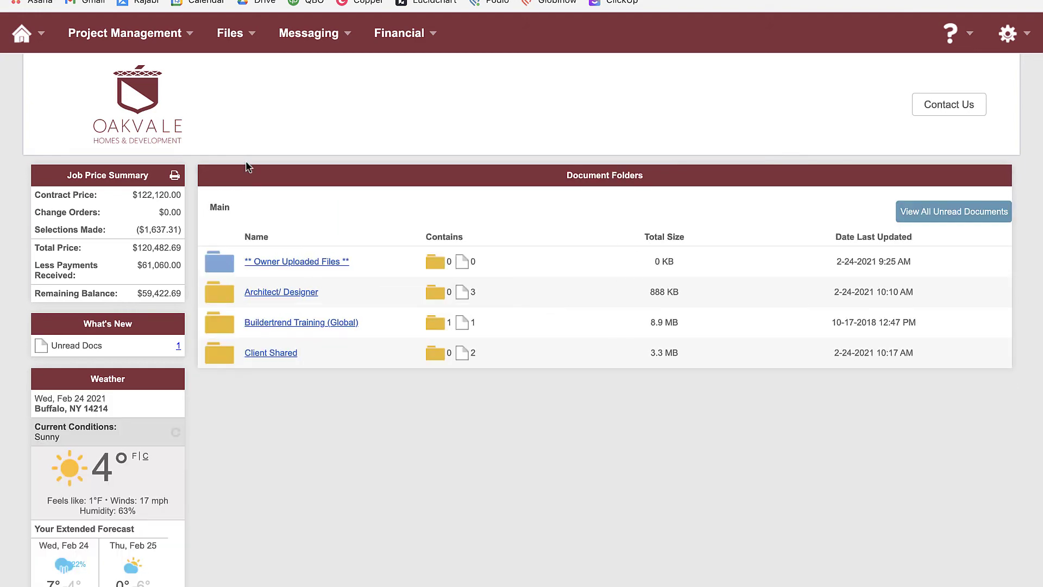
left_click(285, 264)
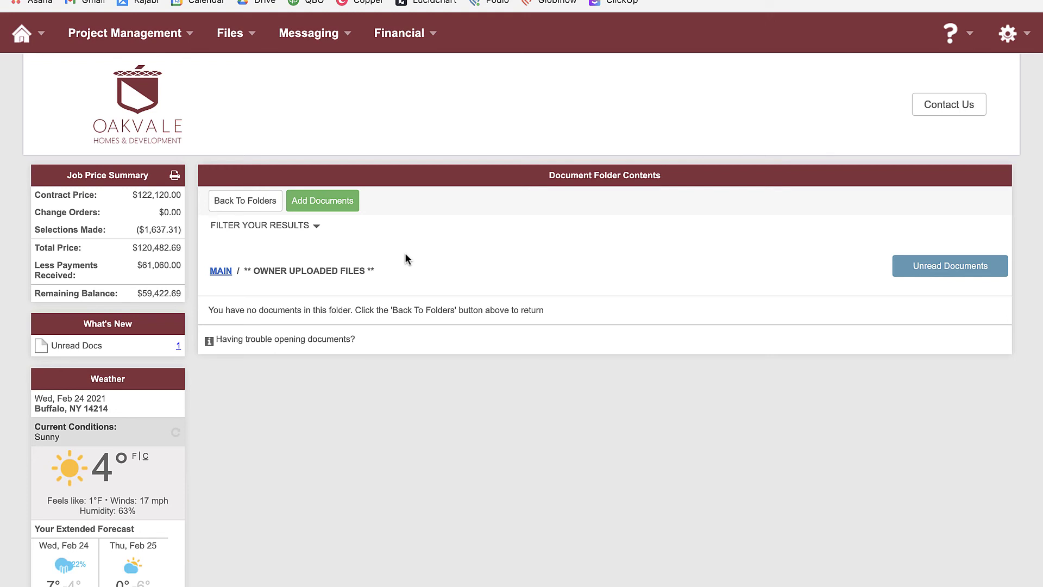
left_click(326, 202)
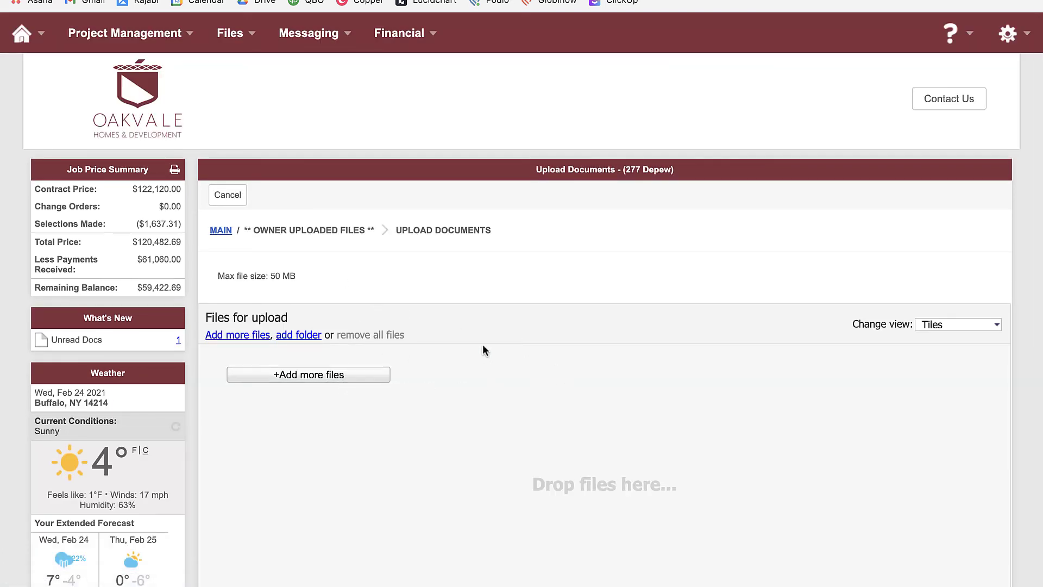
left_click(239, 201)
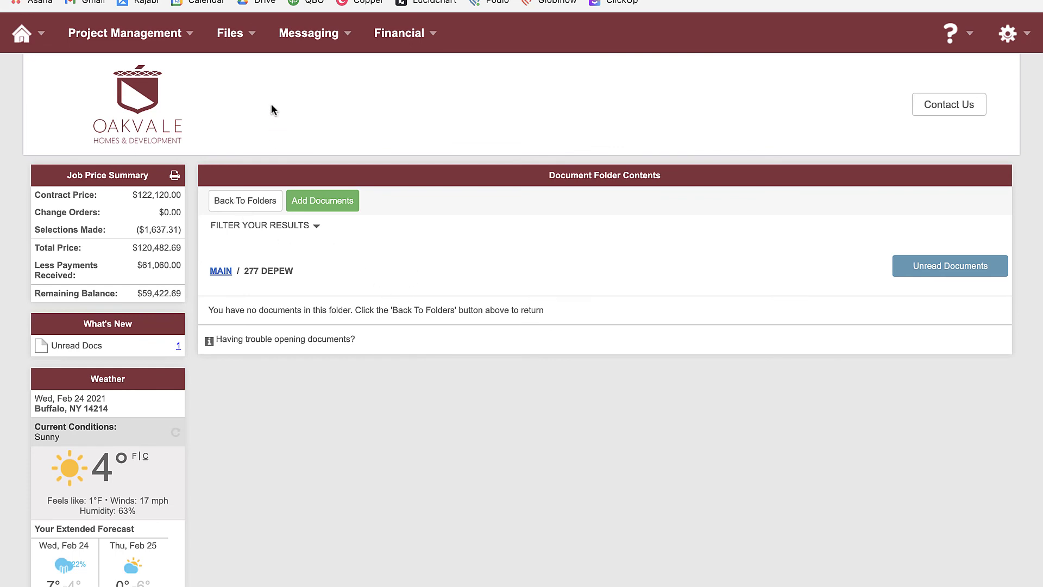
mouse_move(234, 36)
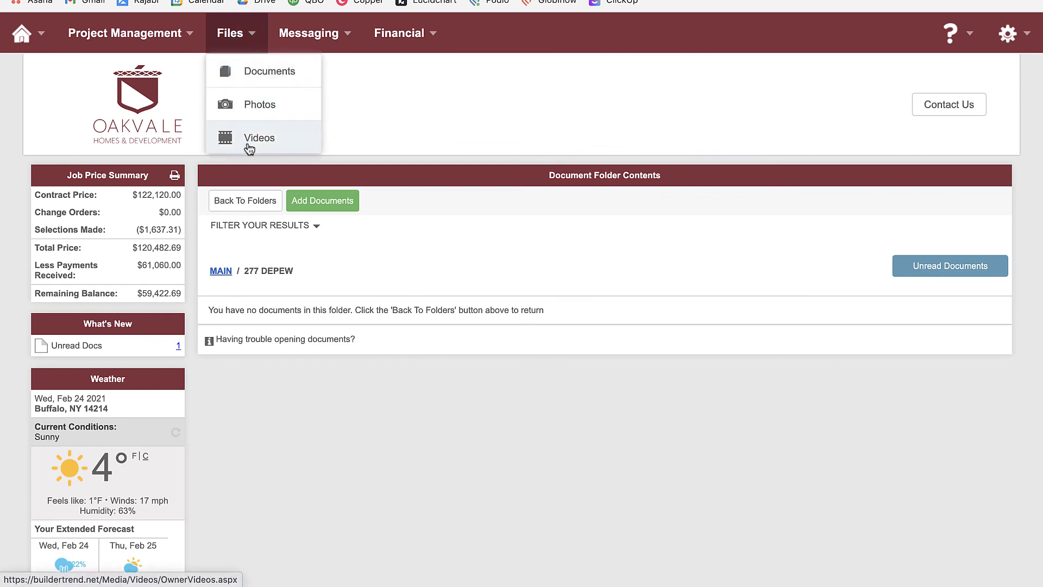